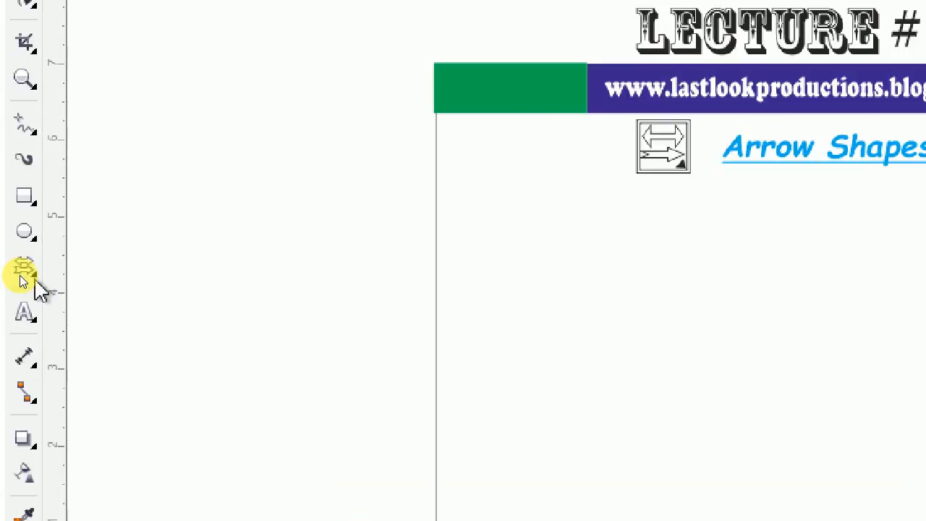
- Activate the Arrow Shapes tool from the polygon tool group
click(22, 273)
click(70, 264)
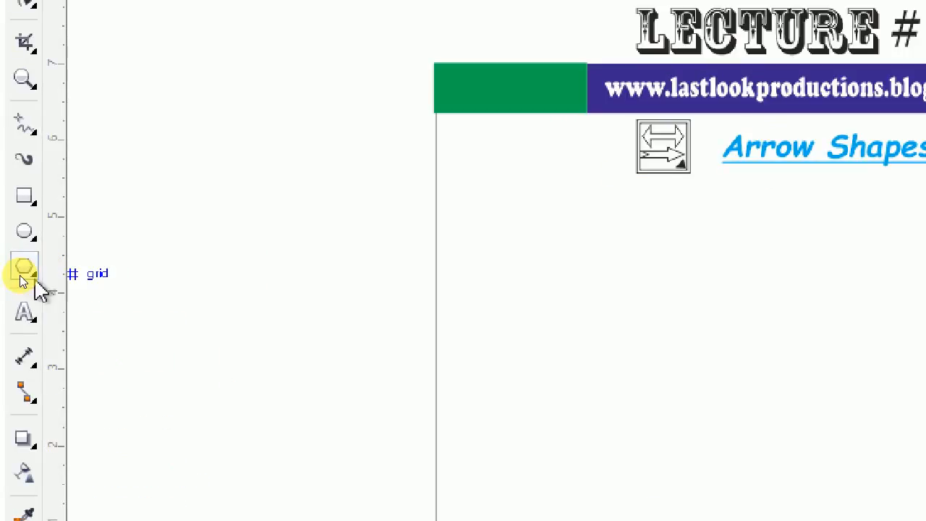
click(22, 277)
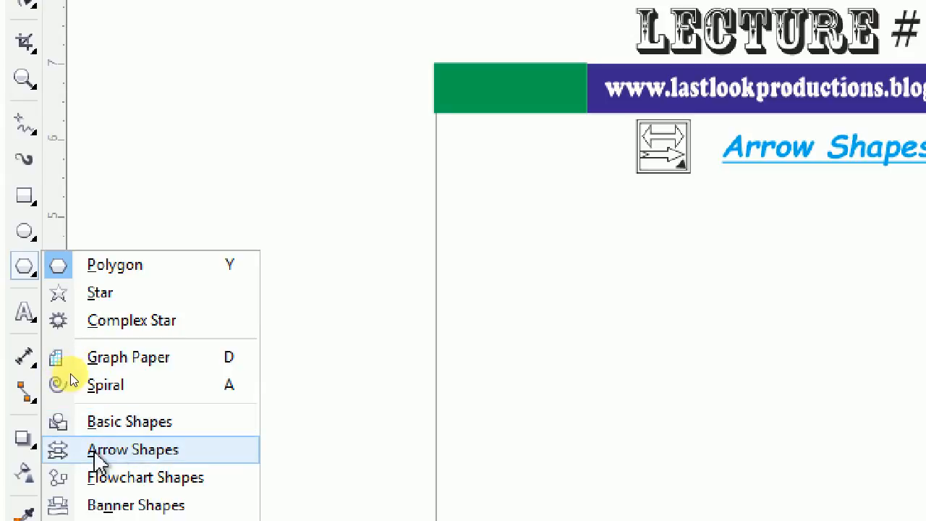
click(130, 452)
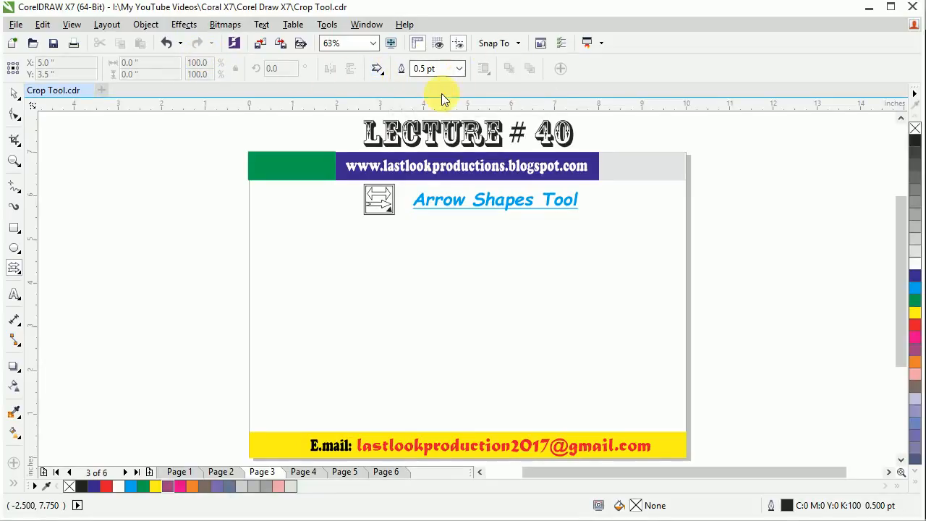
- Draw a right-pointing block arrow about 2 by 2 inches in the middle of the page
click(379, 71)
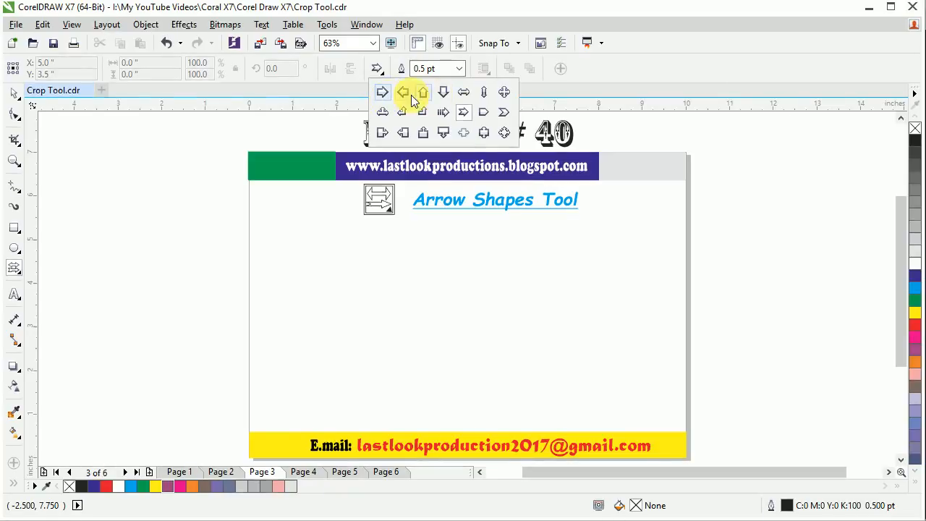
click(383, 92)
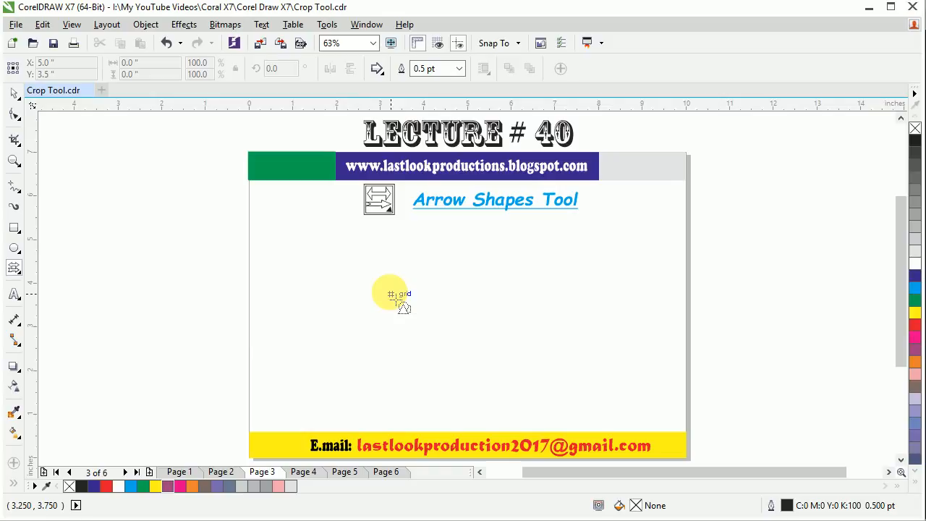
drag(383, 285, 477, 303)
key(z)
drag(420, 244, 564, 364)
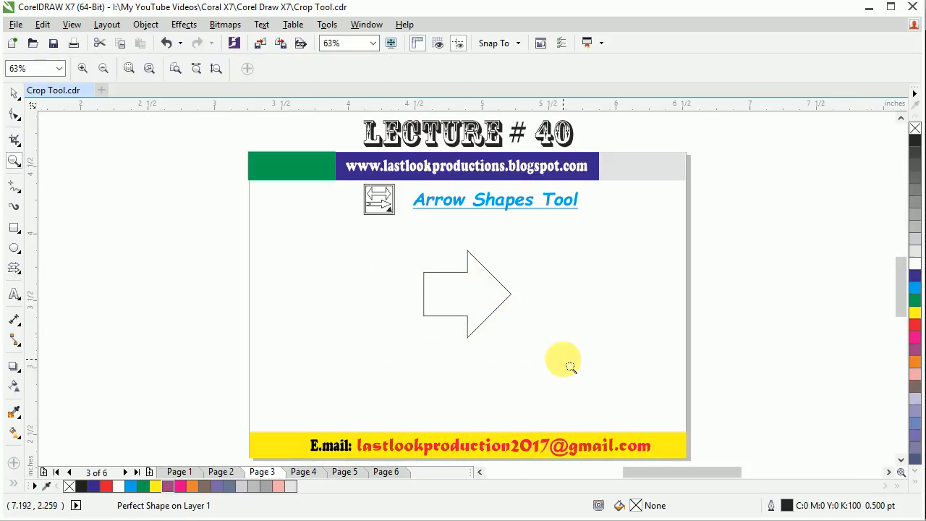
- Shorten the right arrow's head and narrow its shaft using its shape node, and delete the arrow
click(14, 268)
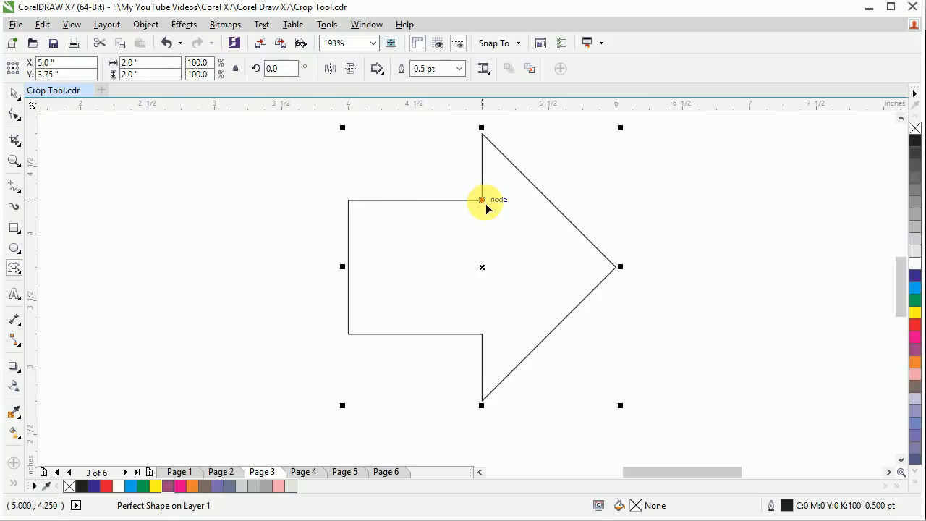
drag(487, 206, 509, 215)
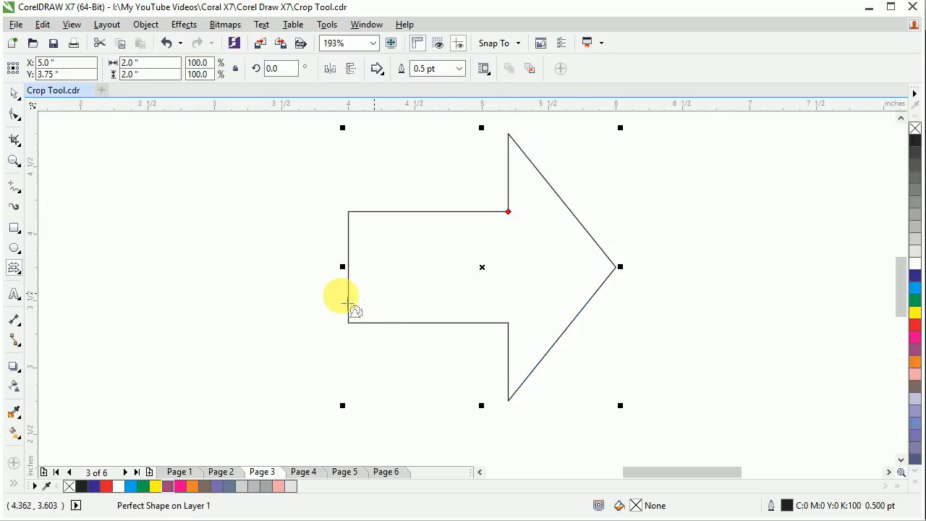
drag(355, 277, 71, 266)
drag(397, 212, 368, 220)
key(Delete)
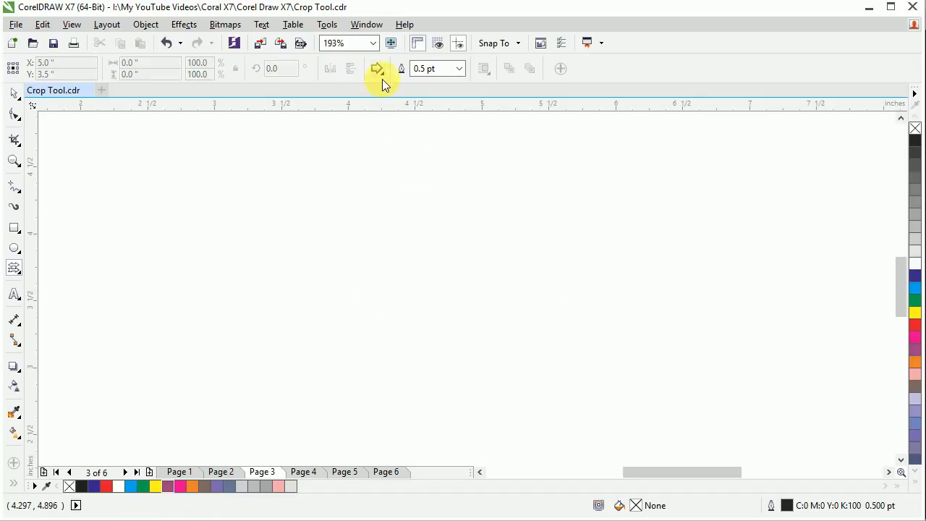
- Draw a box with arrowheads pointing up and down, about 1.35 by 1.35 inches, near the page centre
click(383, 74)
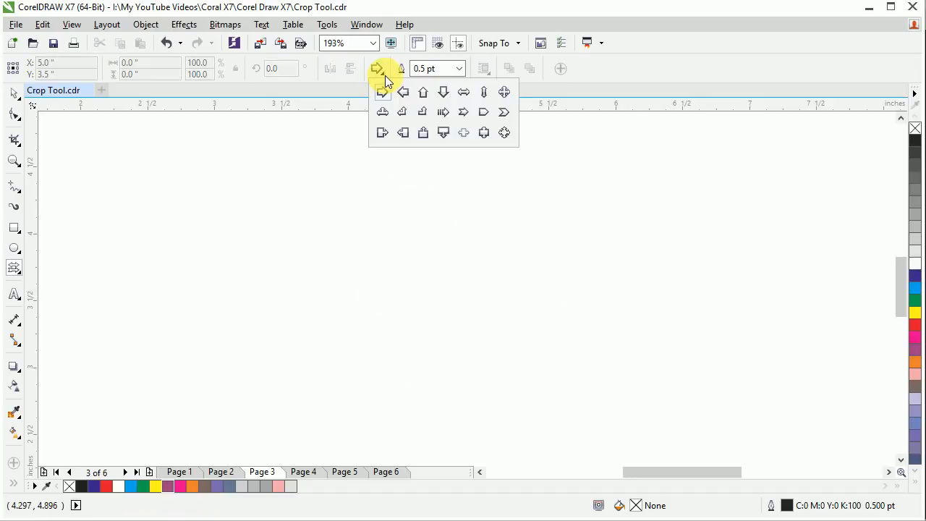
click(484, 133)
mouse_move(307, 217)
mouse_down()
mouse_move(397, 293)
mouse_move(482, 348)
mouse_move(384, 302)
mouse_up()
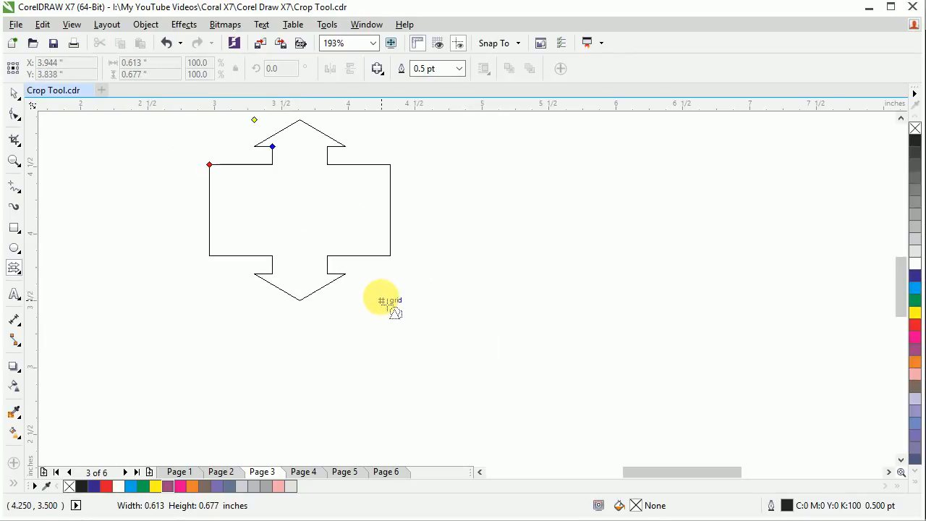
drag(313, 220, 485, 286)
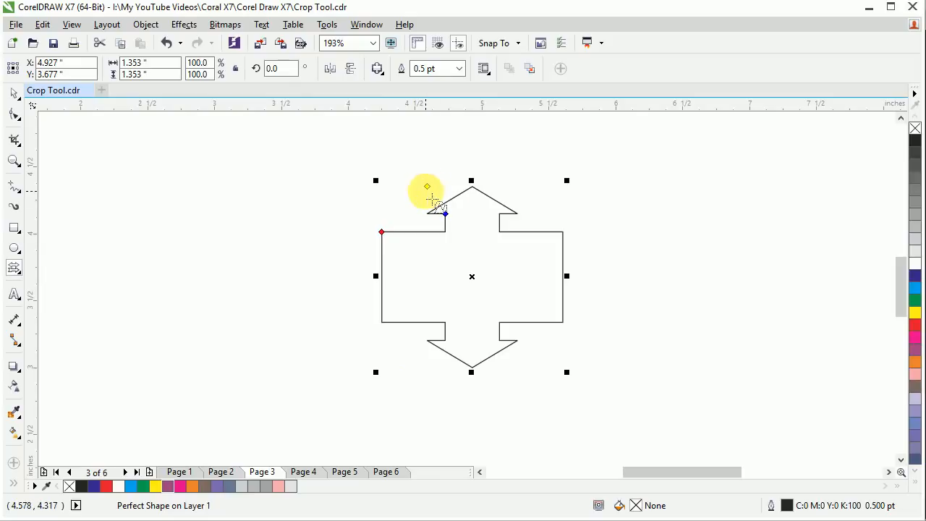
- Reshape the up-down arrow by widening its arrowheads slightly and making its central box taller
mouse_move(427, 190)
mouse_down()
mouse_move(368, 172)
mouse_move(443, 183)
mouse_up()
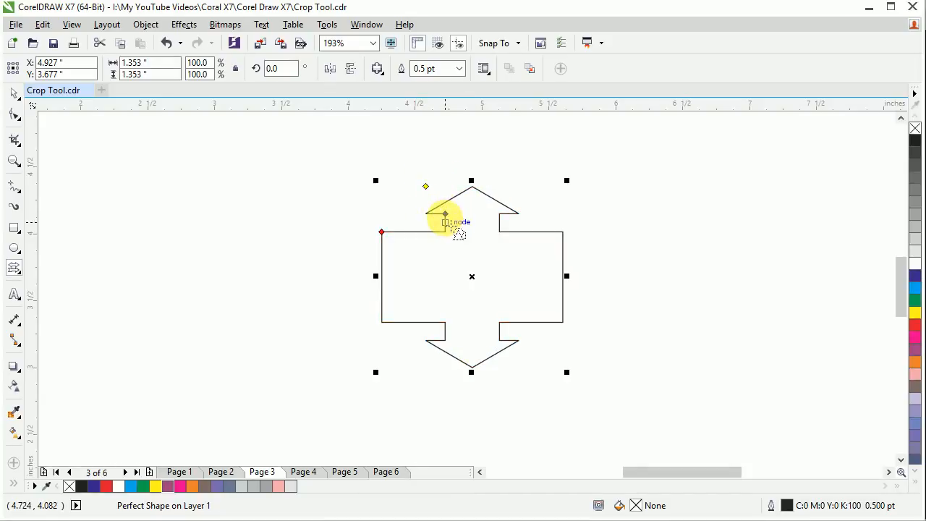
mouse_move(447, 219)
mouse_down()
mouse_move(450, 226)
mouse_move(450, 217)
mouse_up()
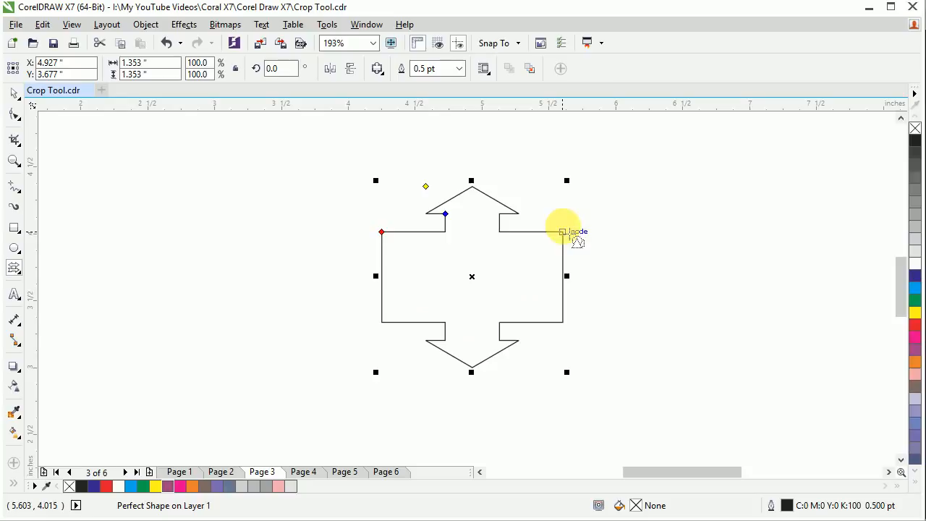
mouse_move(394, 234)
mouse_down()
mouse_move(422, 234)
mouse_move(382, 255)
mouse_move(382, 224)
mouse_up()
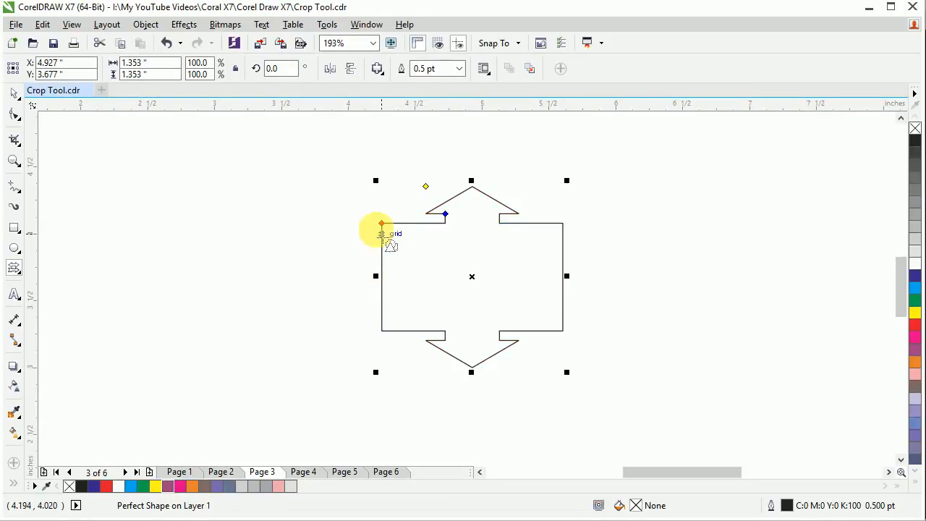
- Try outline widths of 1.0 pt and 4.0 pt on the up-down arrow and settle on 1.5 pt
click(13, 94)
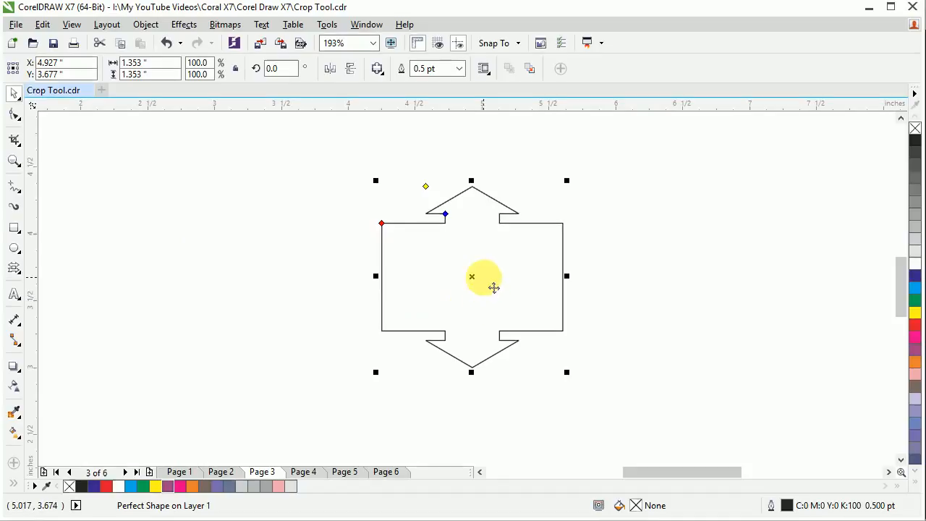
click(459, 73)
click(429, 127)
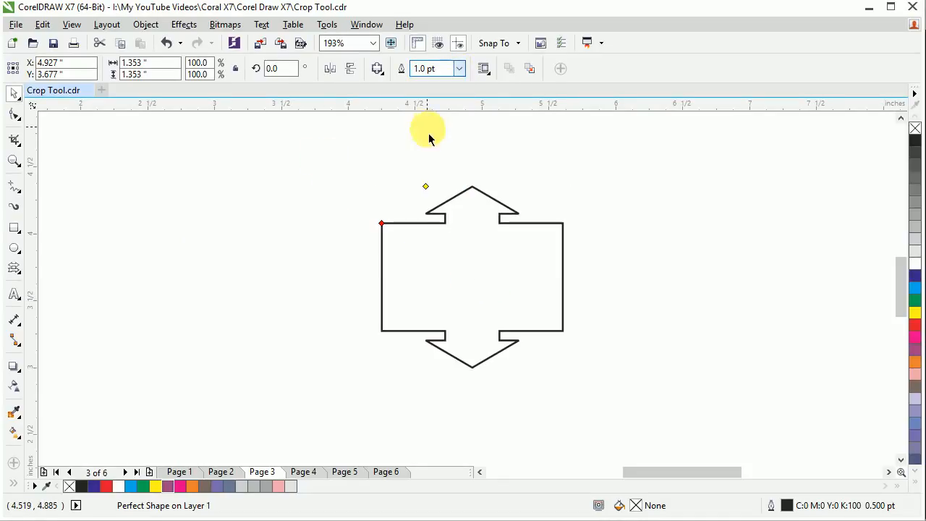
click(459, 68)
click(463, 141)
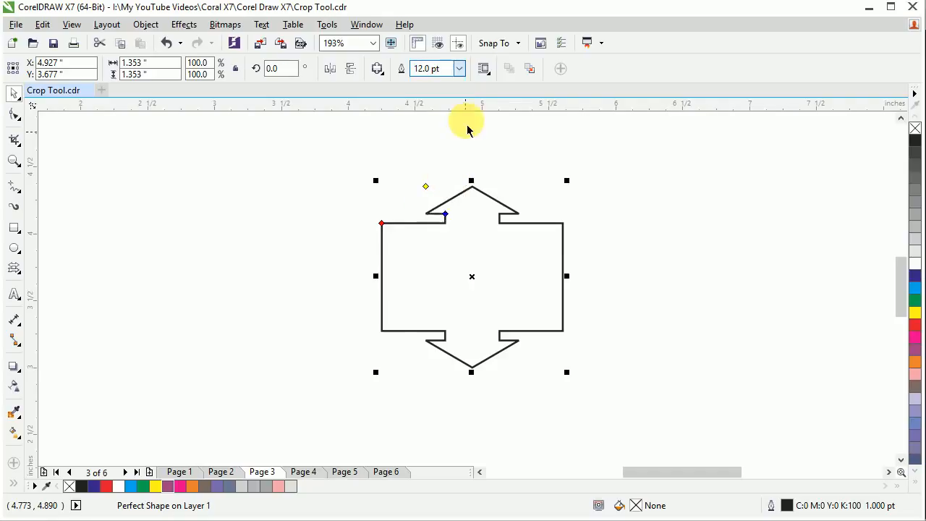
click(460, 68)
click(437, 169)
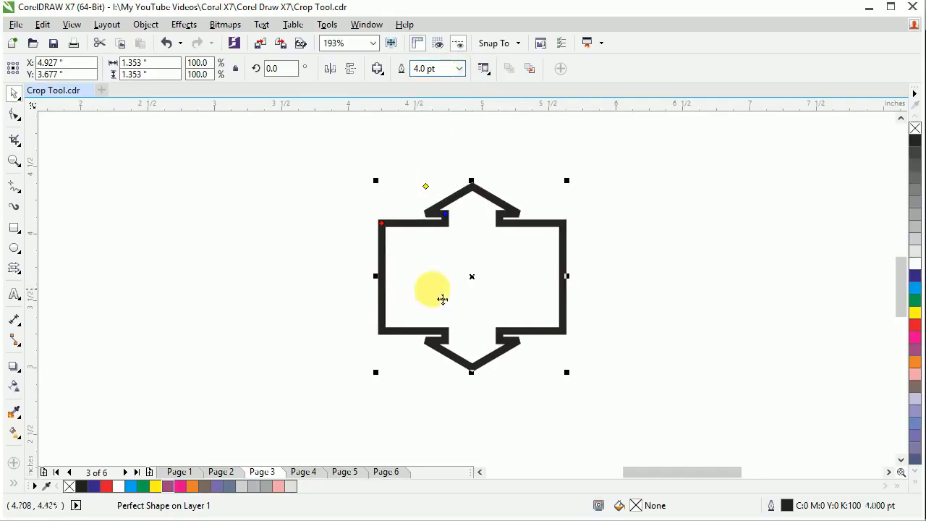
click(460, 70)
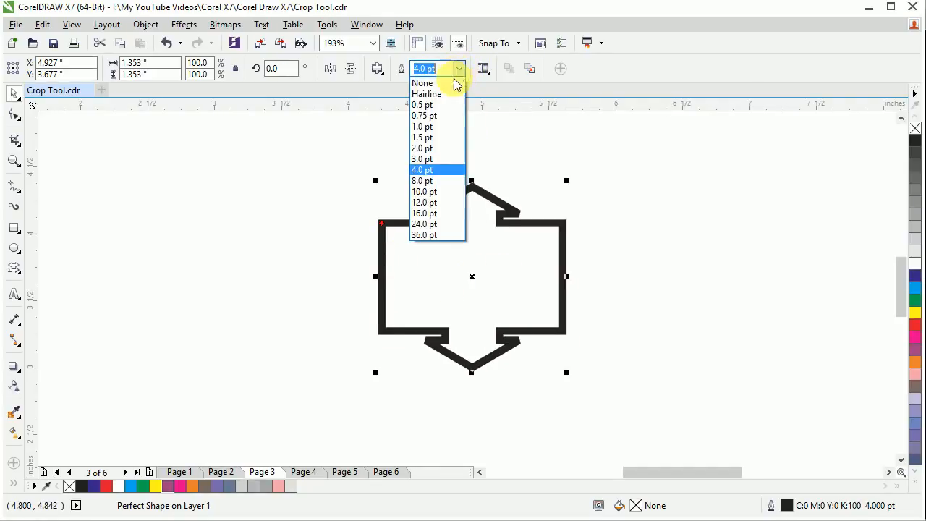
click(436, 137)
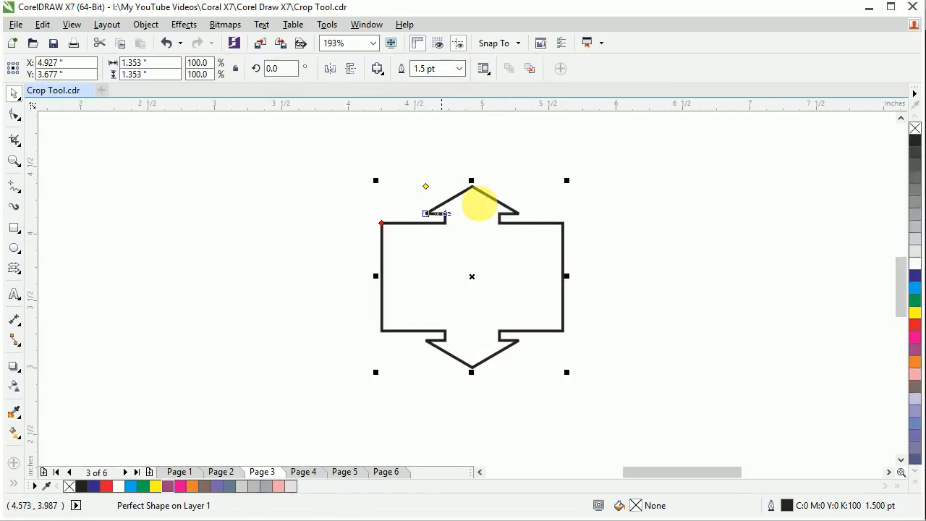
- Try a cyan fill on the up-down arrow, change it to yellow, and view its text wrapping options
click(915, 288)
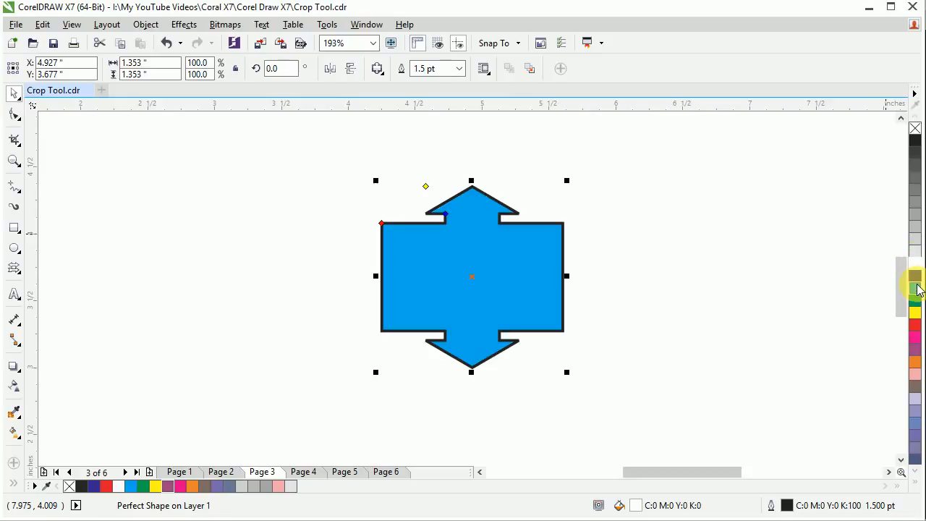
click(916, 313)
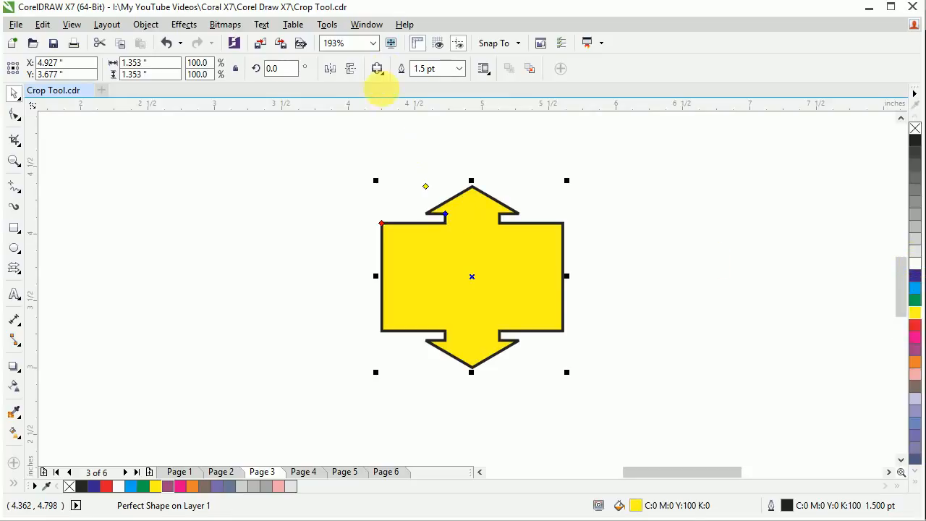
click(485, 72)
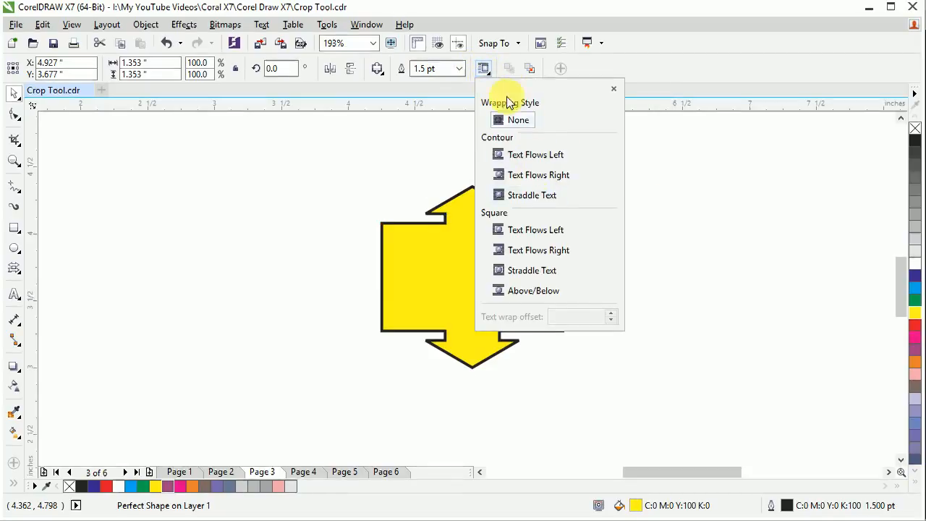
click(20, 298)
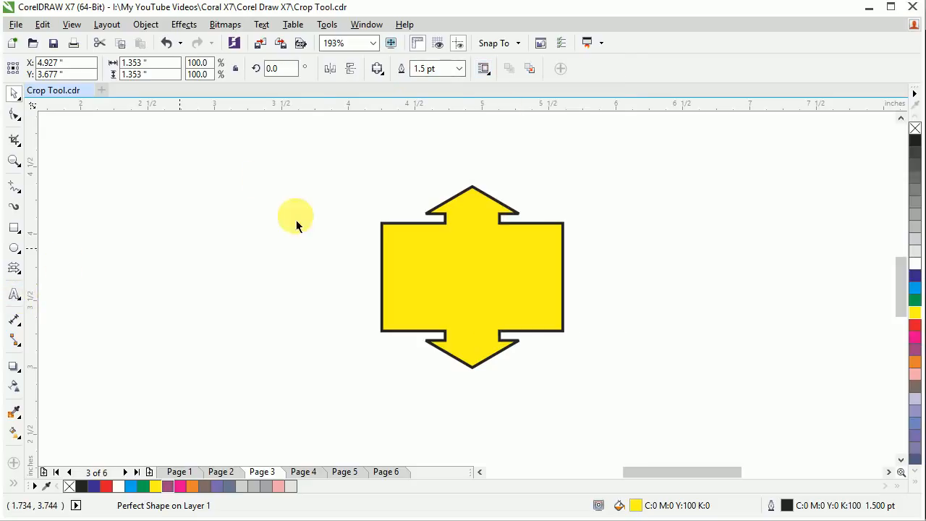
- Place a copy of the yellow up-down arrow 1 inch to its right and delete that copy
click(463, 264)
click(463, 264)
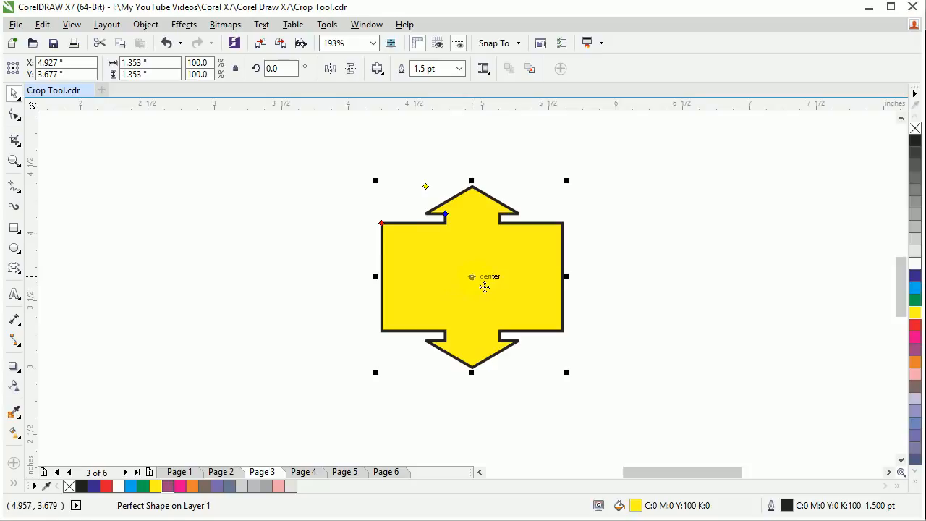
drag(484, 286, 622, 283)
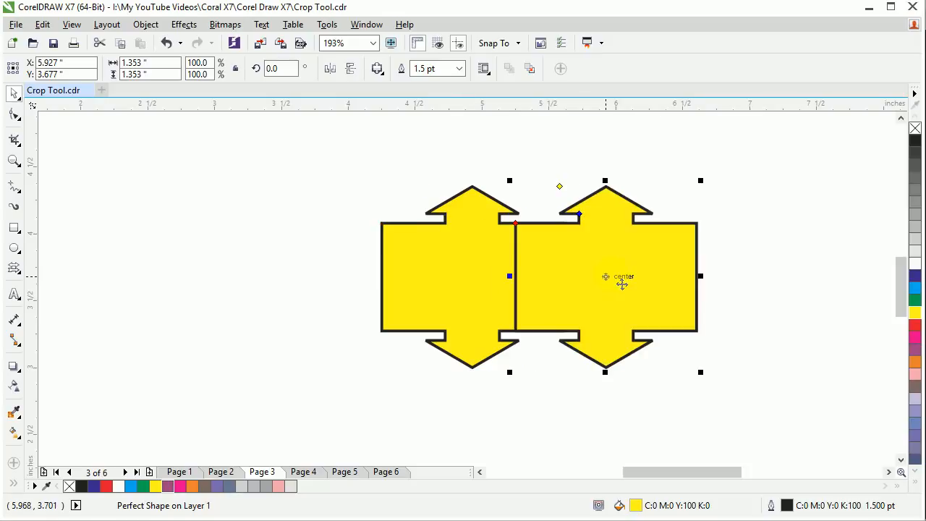
key(Delete)
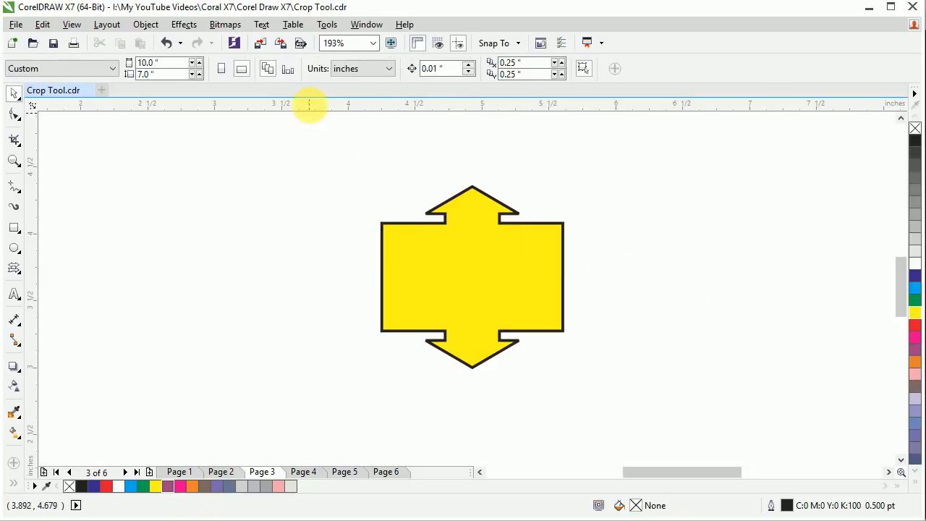
- Draw a four-way arrow about 1.75 by 1.75 inches beside the yellow shape with the Arrow Shapes tool
click(14, 267)
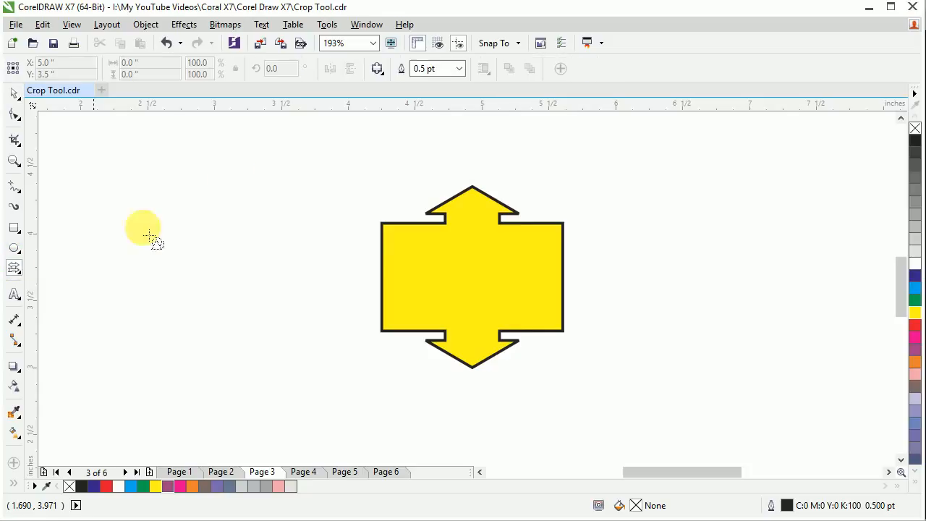
click(382, 74)
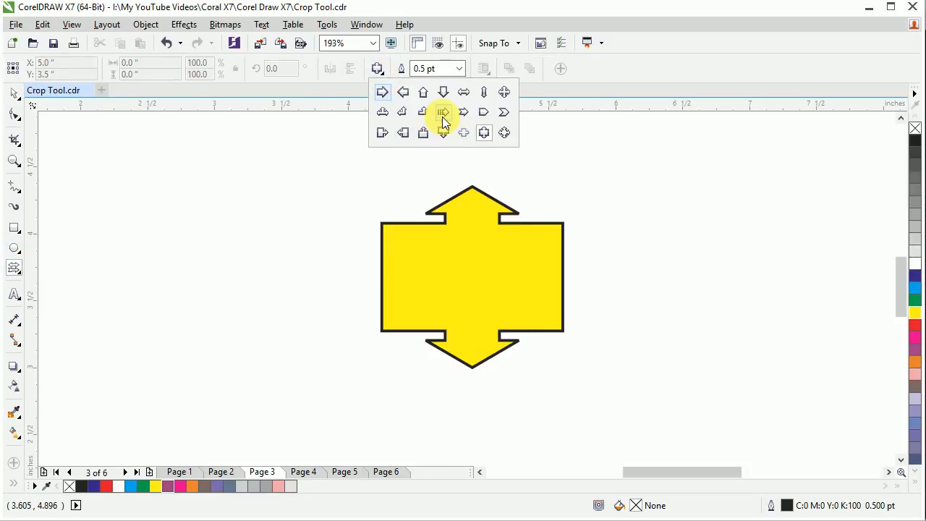
click(500, 93)
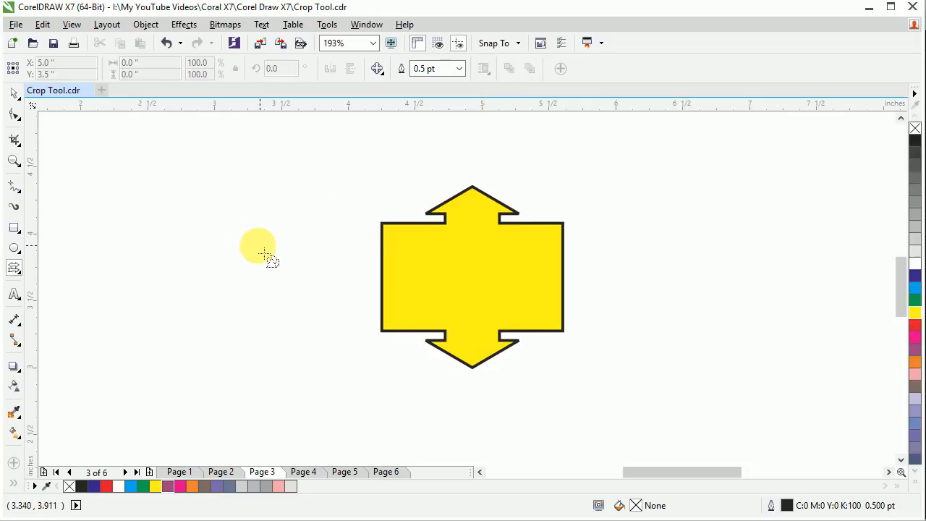
drag(237, 246, 355, 361)
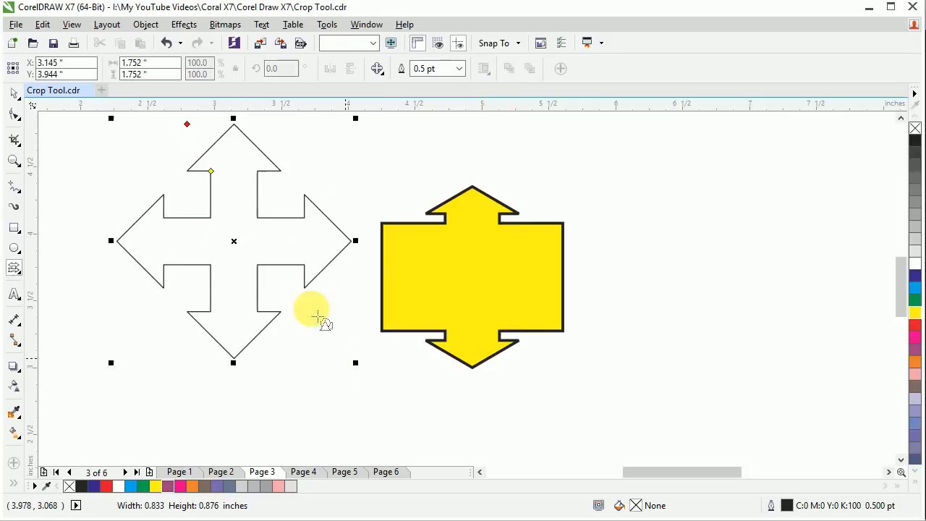
- Fill the four-way arrow with cyan and set its outline width to 1.5 pt
click(914, 293)
click(431, 68)
click(458, 68)
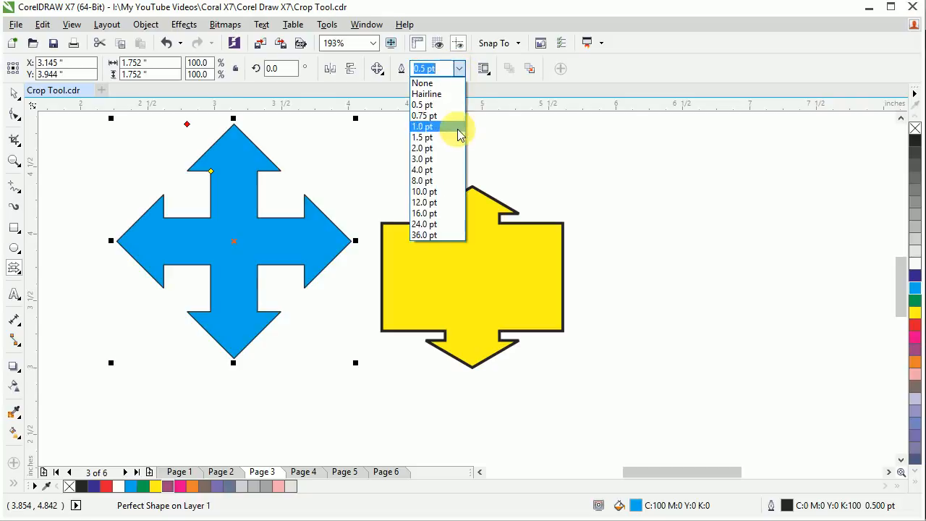
click(452, 138)
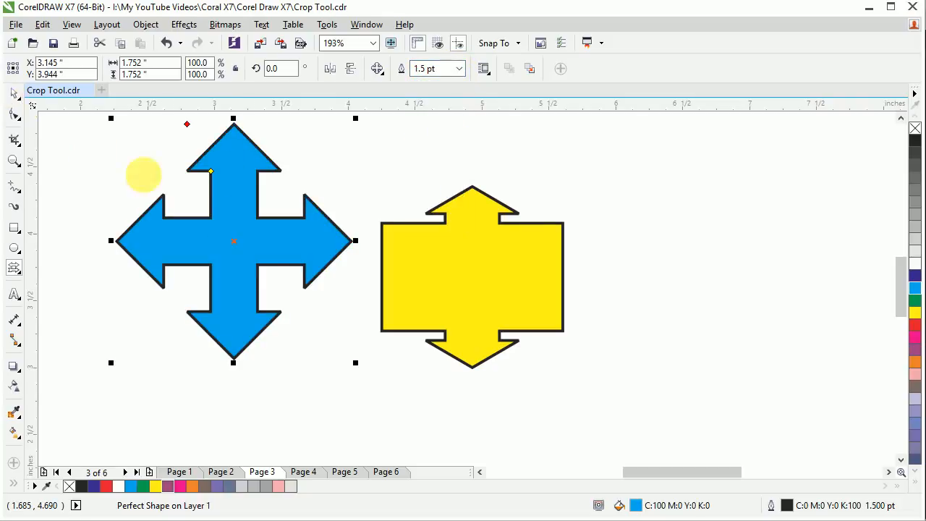
- Move the cyan four-way arrow to about X 5.455, Y 3.706 inches, overlapping the yellow up-down arrow
drag(232, 244, 550, 279)
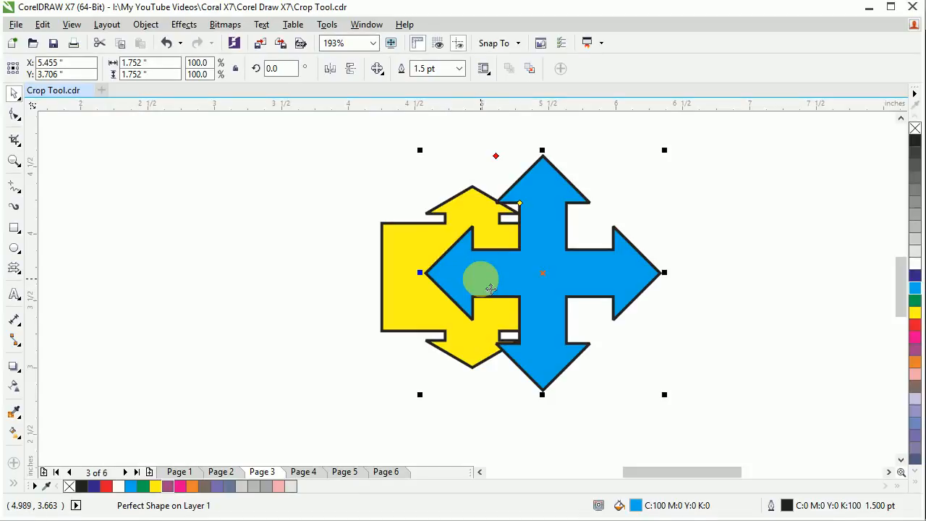
- Alternate the cyan four-way arrow between the back and the front of the layer, ending in front of the yellow arrow
click(493, 279)
click(404, 269)
click(506, 272)
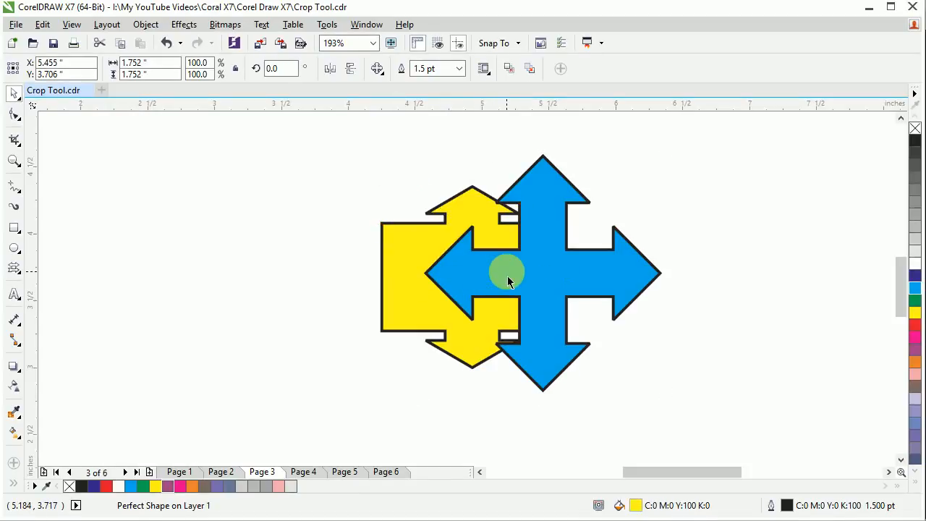
click(529, 69)
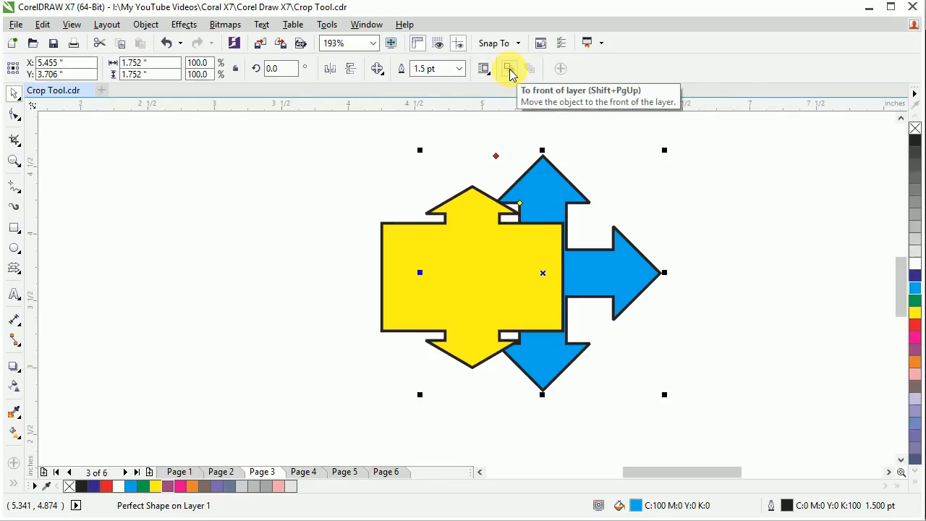
click(509, 68)
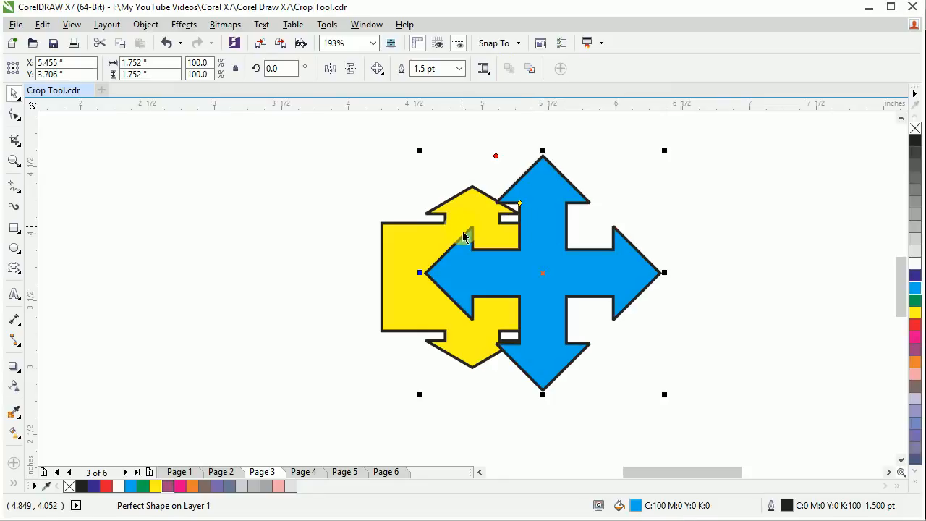
click(530, 69)
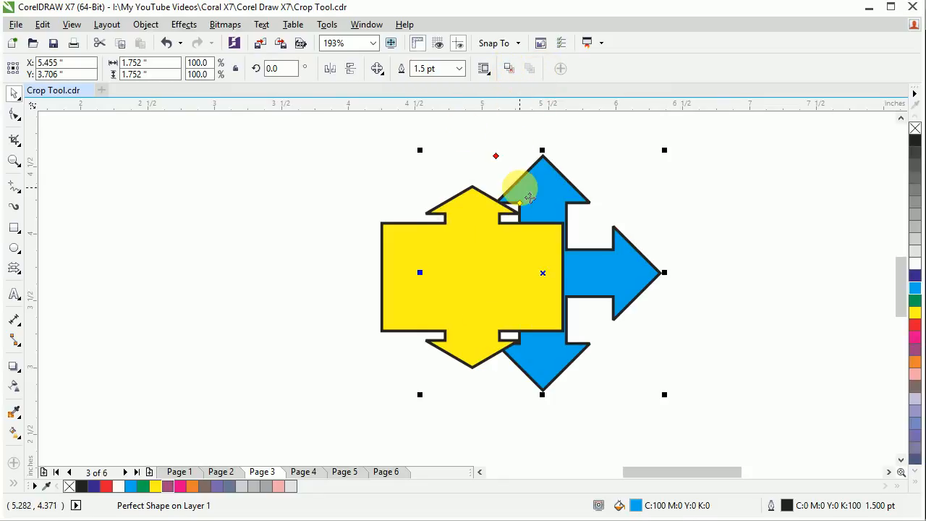
click(509, 68)
click(530, 69)
click(509, 69)
click(531, 69)
click(509, 69)
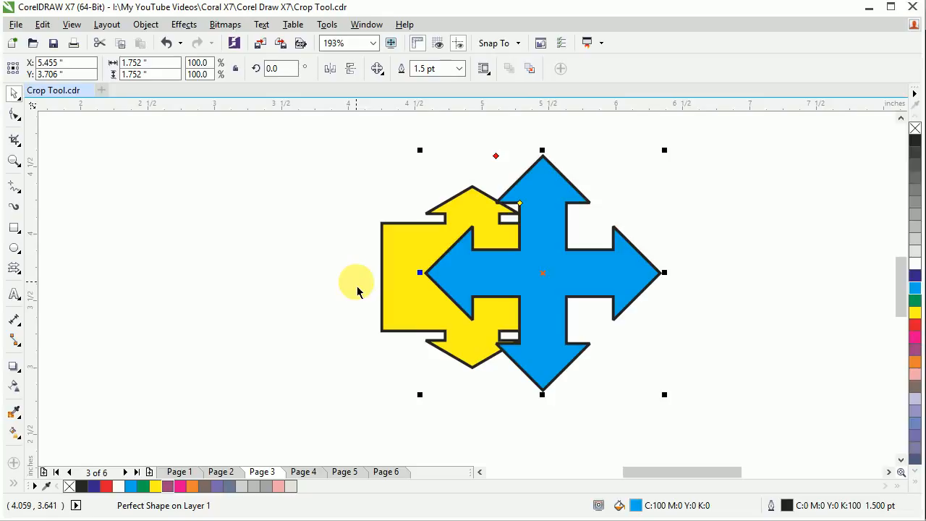
- Repeatedly switch the cyan four-way arrow's stacking order, ending at the back of the layer, and deselect it
key(shift+Page_Down)
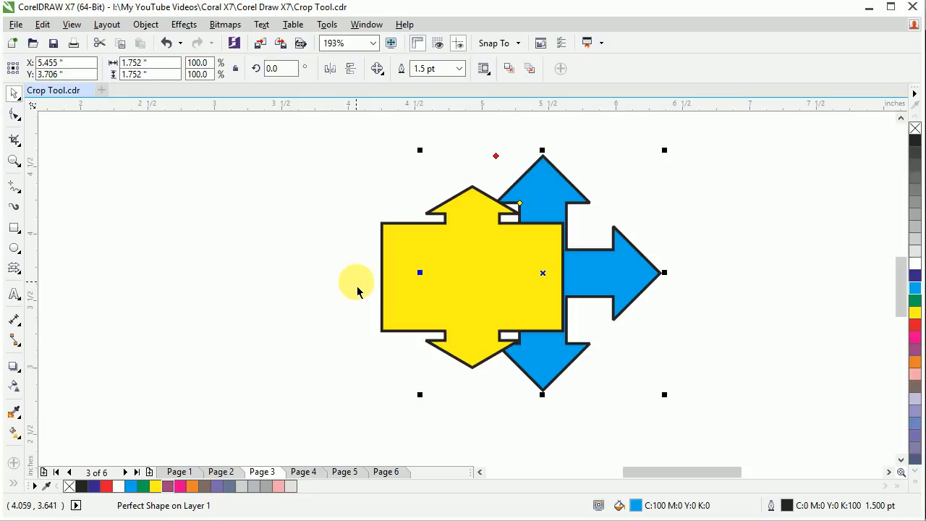
key(shift+Page_Up)
key(shift+Page_Down)
key(shift+Page_Up)
key(shift+Page_Down)
key(shift+Page_Up)
key(shift+Page_Down)
click(273, 337)
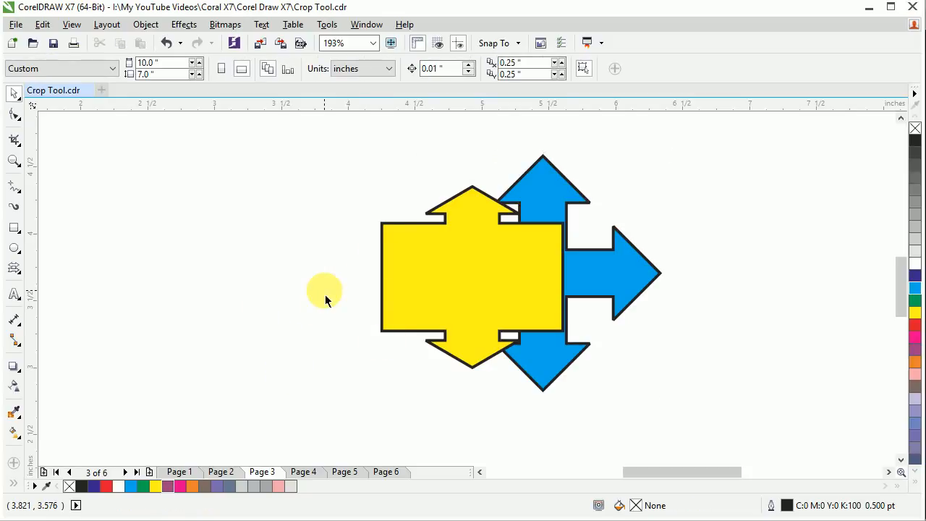
- Move the yellow up-down arrow away from the cyan four-way arrow and delete the cyan arrow
key(F4)
drag(456, 301, 352, 298)
click(492, 303)
key(Delete)
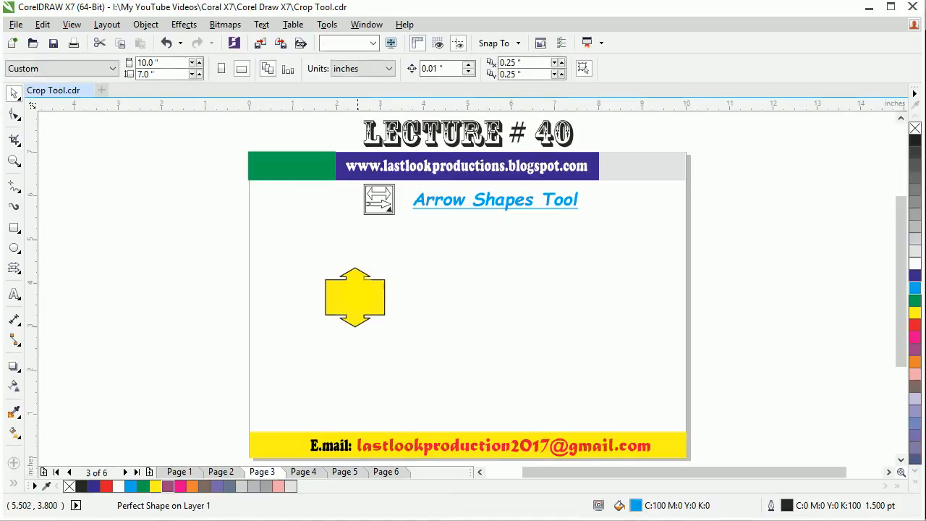
key(Delete)
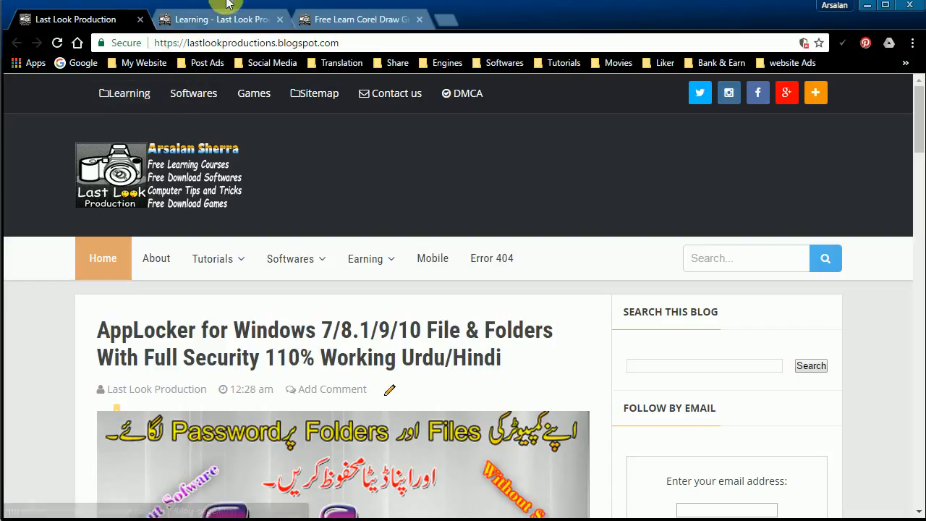
- Look over the blog's Learning page, and examine the introduction and video of the CorelDRAW X7 course post in Chrome
click(194, 22)
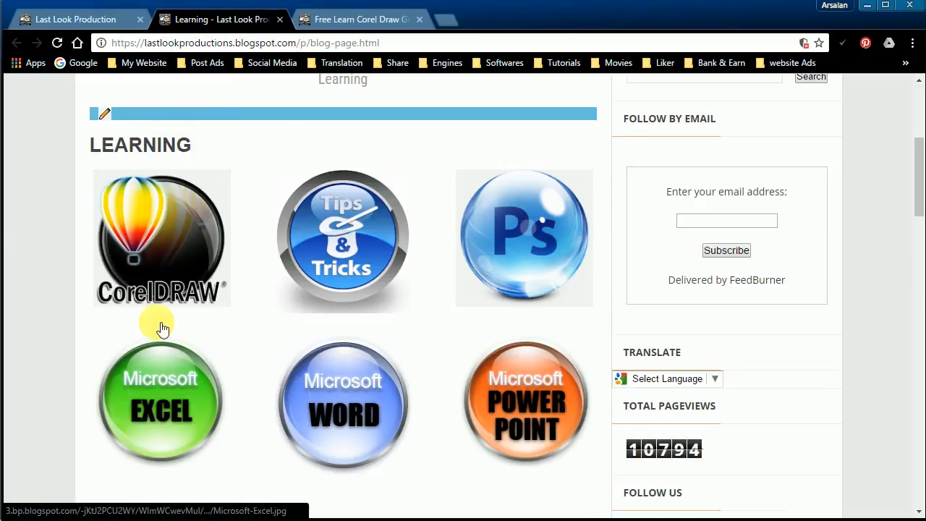
click(351, 27)
scroll(217, 246, down, 6)
scroll(217, 210, down, 10)
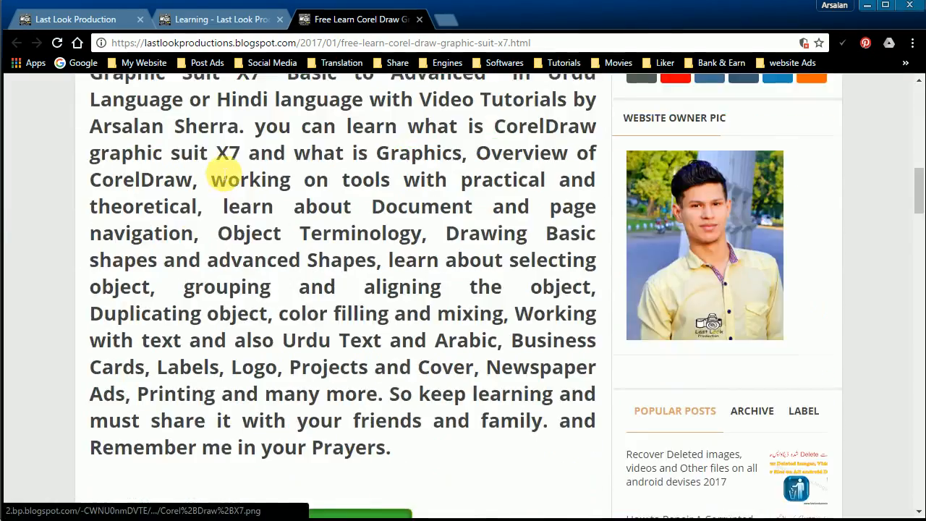
scroll(282, 210, up, 2)
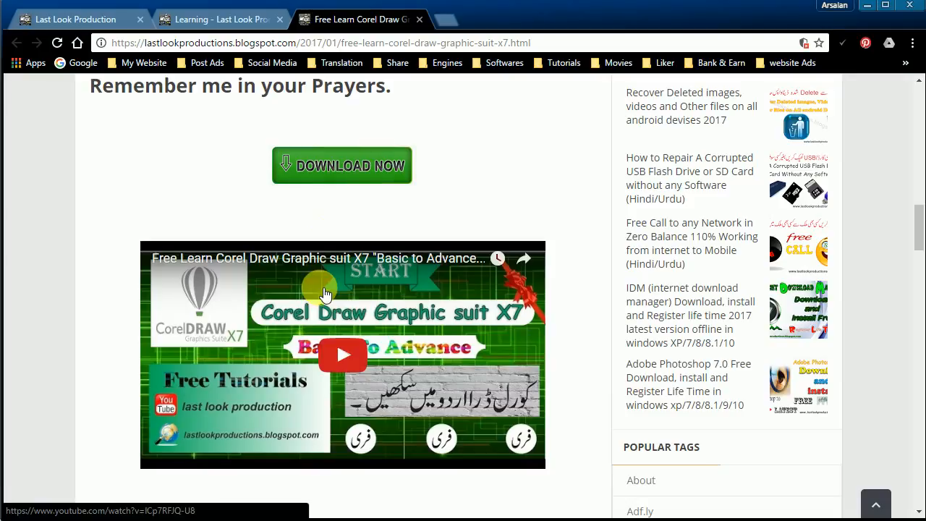
scroll(325, 292, down, 7)
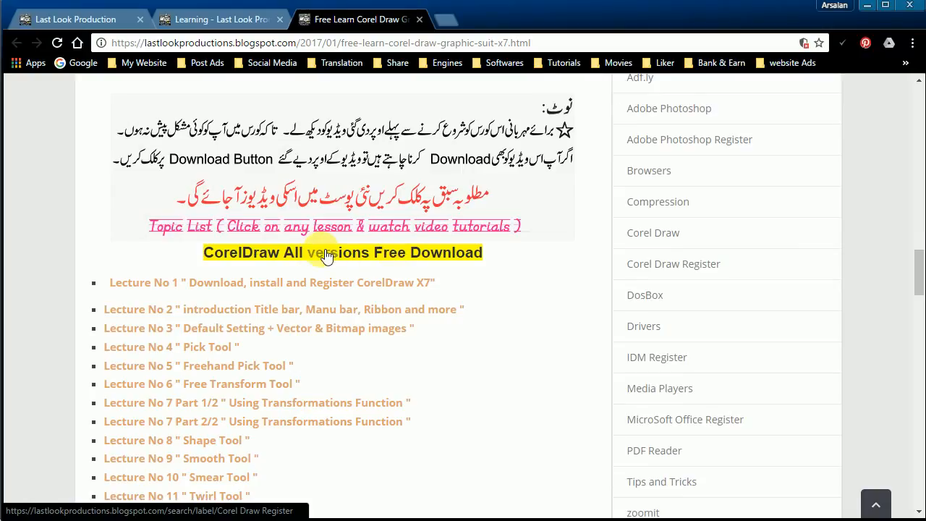
- Examine the lecture list of the CorelDRAW X7 course post and continue down to the page footer
scroll(327, 255, down, 7)
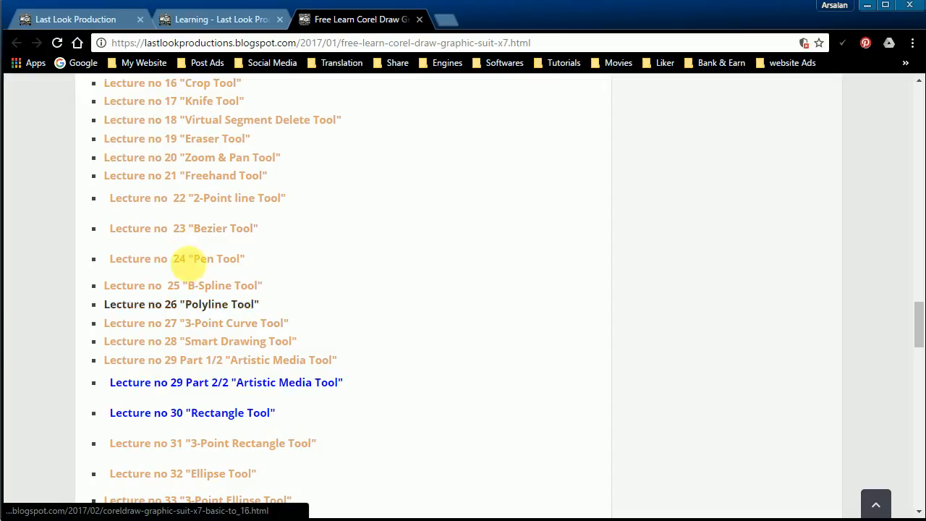
scroll(189, 297, down, 4)
scroll(189, 197, up, 6)
scroll(186, 149, up, 3)
scroll(182, 192, down, 10)
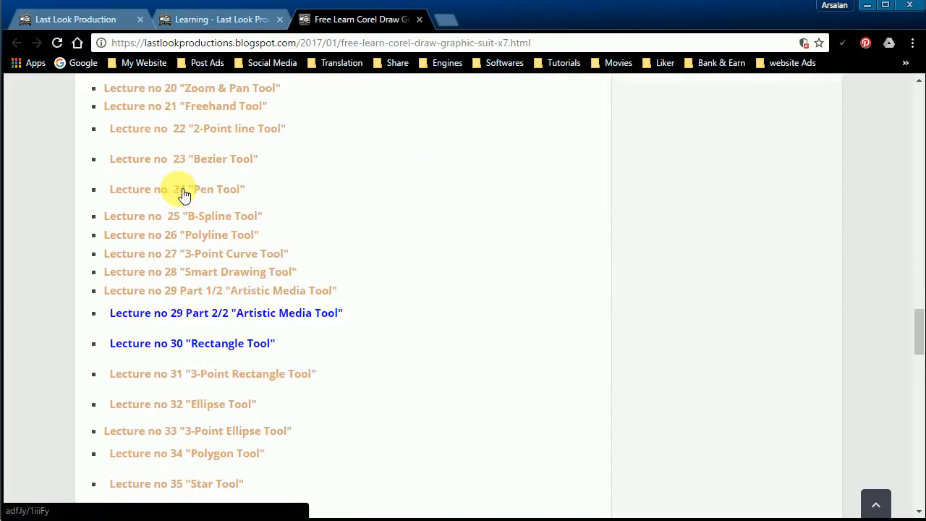
scroll(192, 171, up, 6)
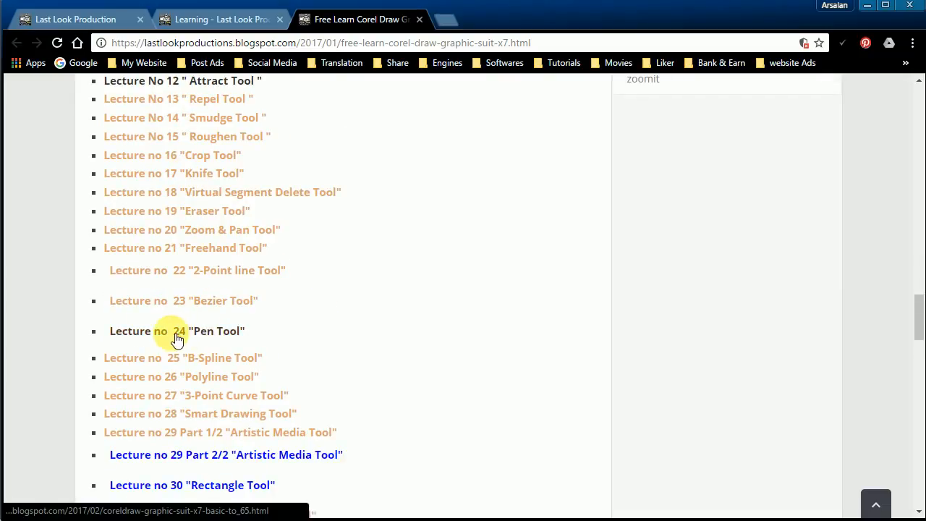
scroll(702, 324, down, 20)
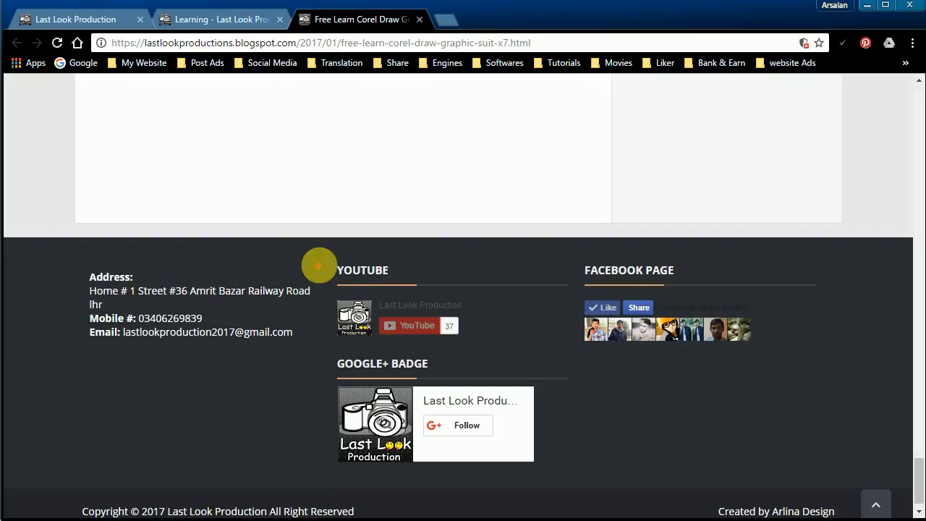
- Mark the footer's YouTube section and its subscribe button with red rectangles, and clear the markings
mouse_move(326, 263)
mouse_down()
mouse_move(486, 333)
mouse_move(489, 346)
mouse_up()
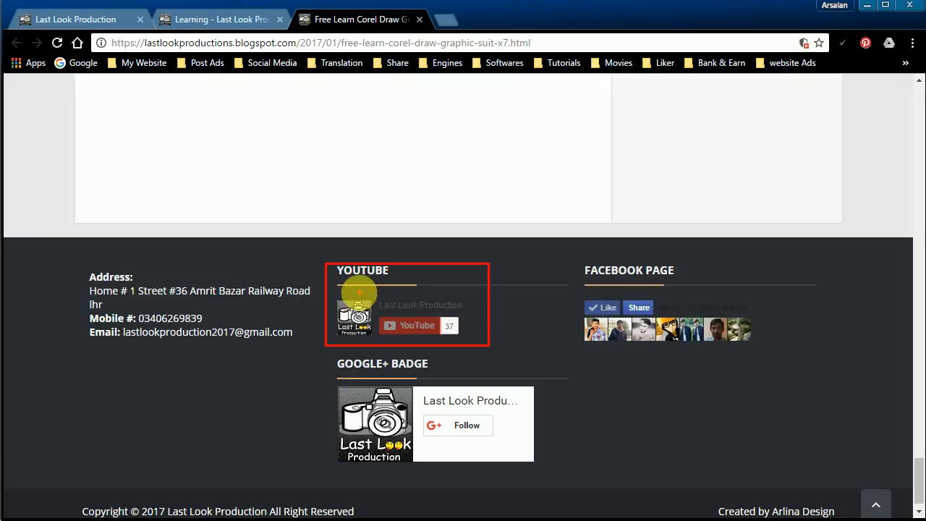
mouse_move(373, 315)
mouse_down()
mouse_move(449, 325)
mouse_move(476, 341)
mouse_move(465, 343)
mouse_up()
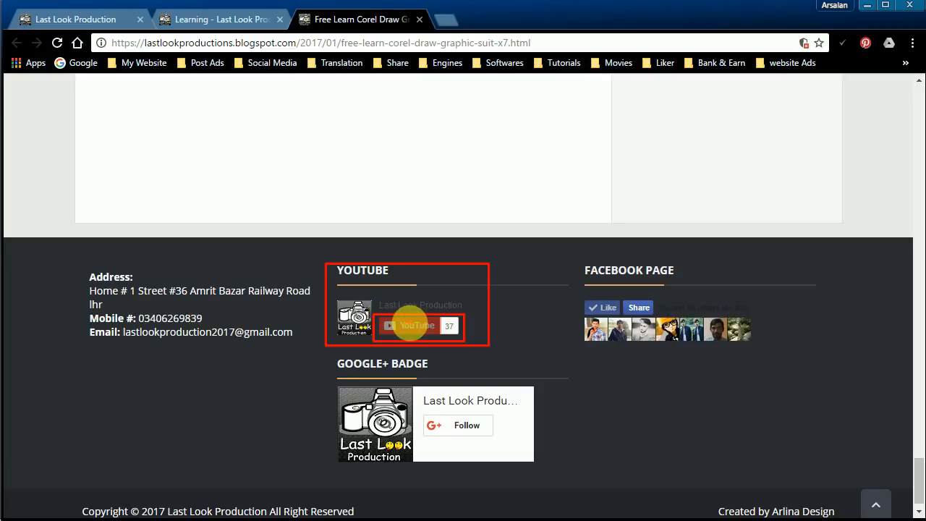
key(Escape)
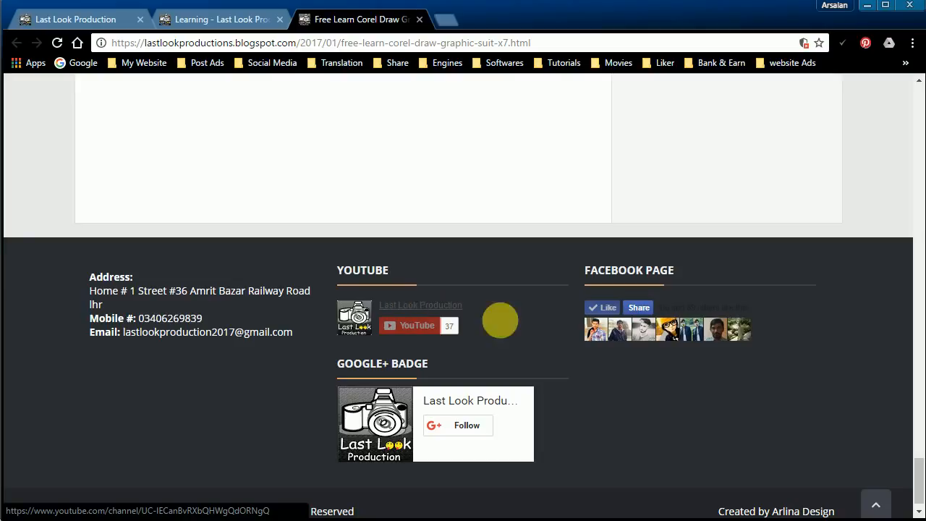
- Return to the start of the course post to view the Follow by Email form, and revisit the footer's social links
click(875, 504)
scroll(610, 312, down, 3)
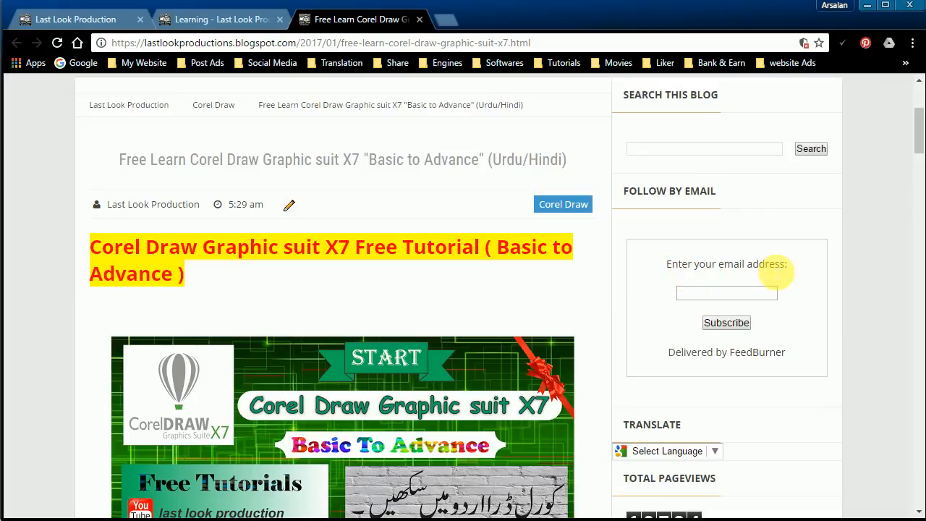
click(720, 294)
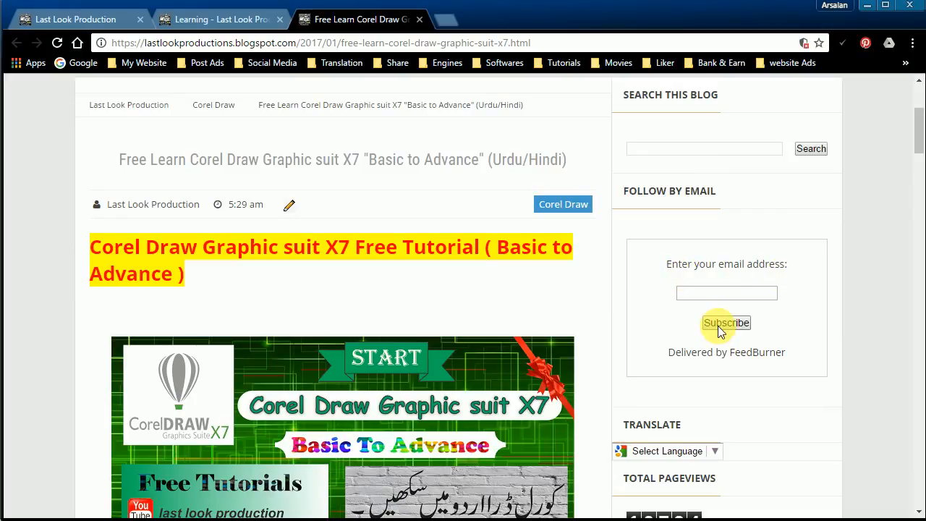
click(720, 326)
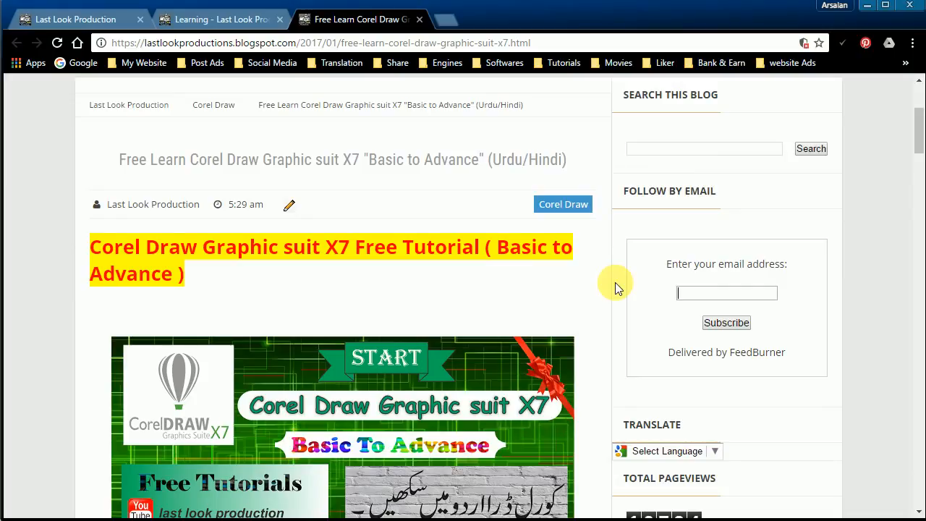
click(642, 289)
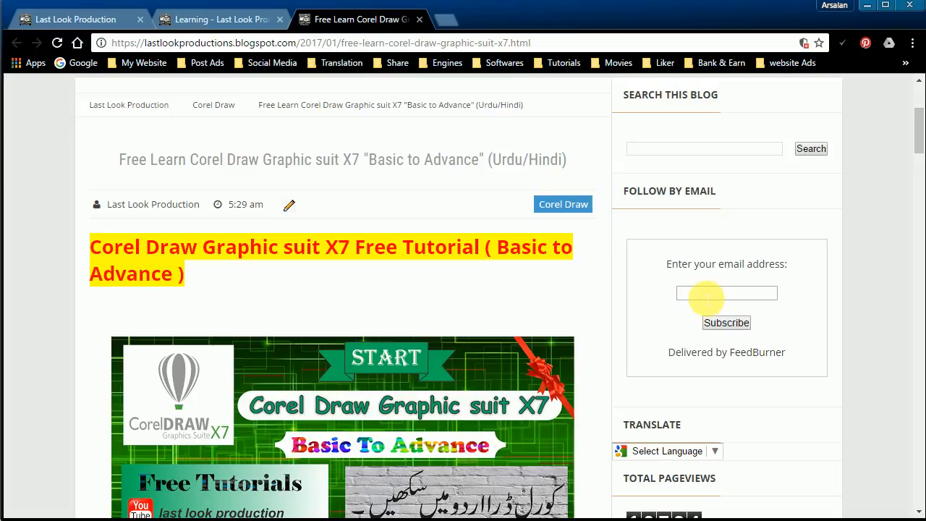
drag(915, 128, 913, 482)
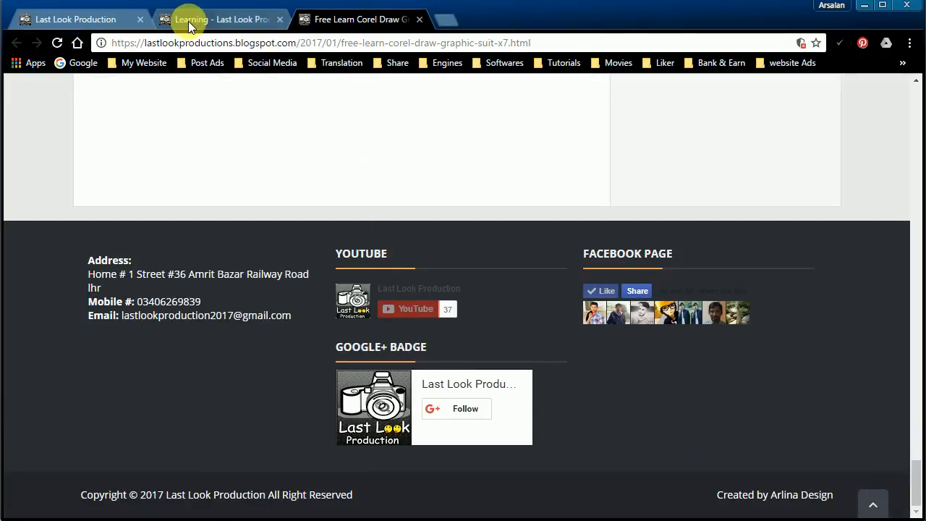